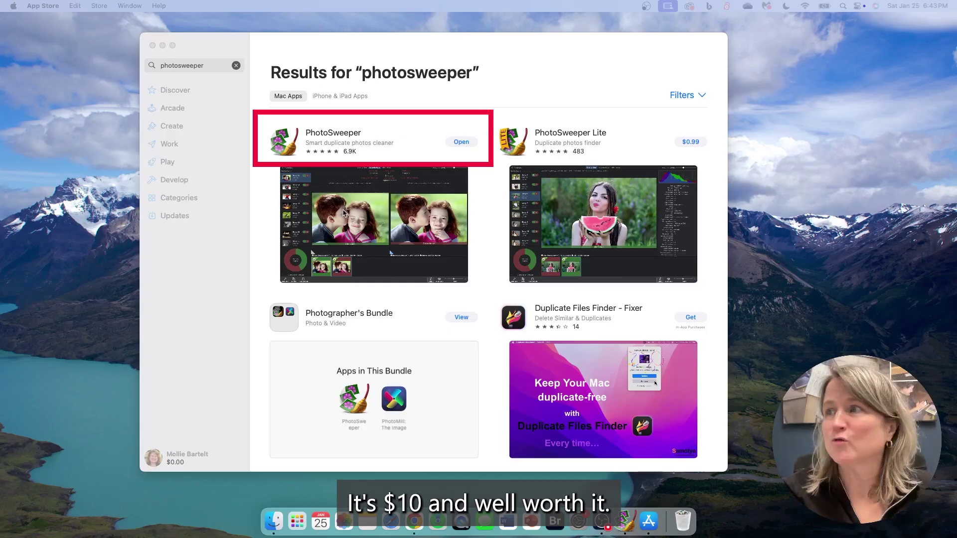
Step: Launch PhotoSweeper from the App Store, minimize the App Store, and bring up folder selection
click(452, 142)
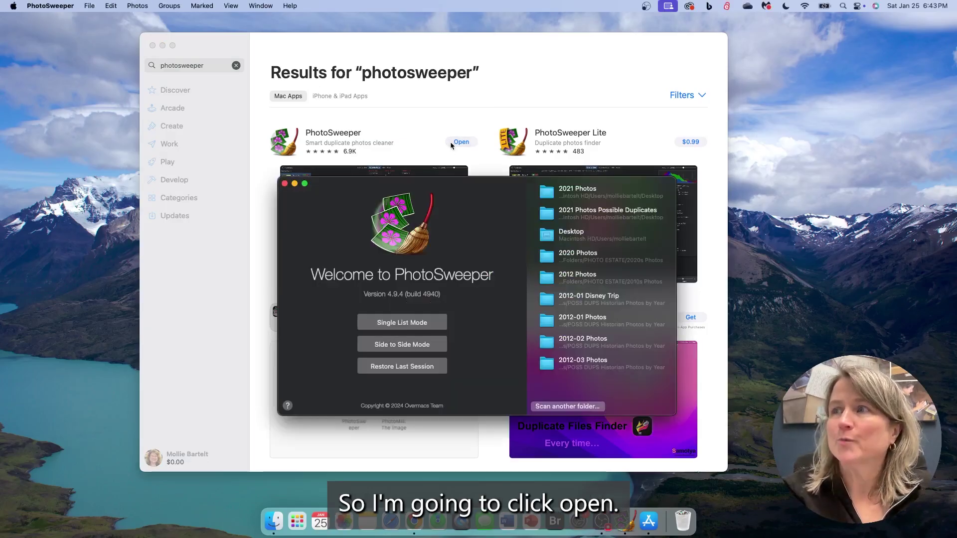
click(163, 46)
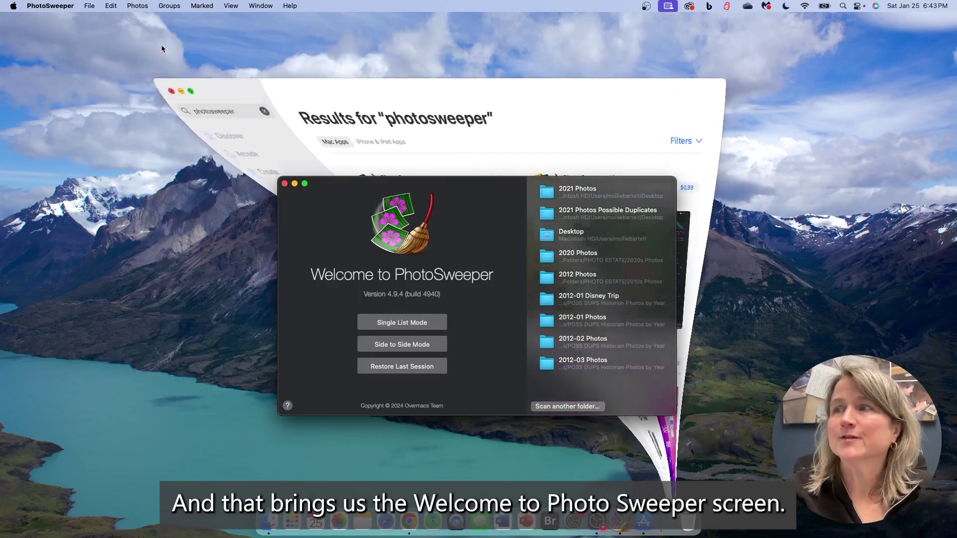
drag(433, 209, 434, 138)
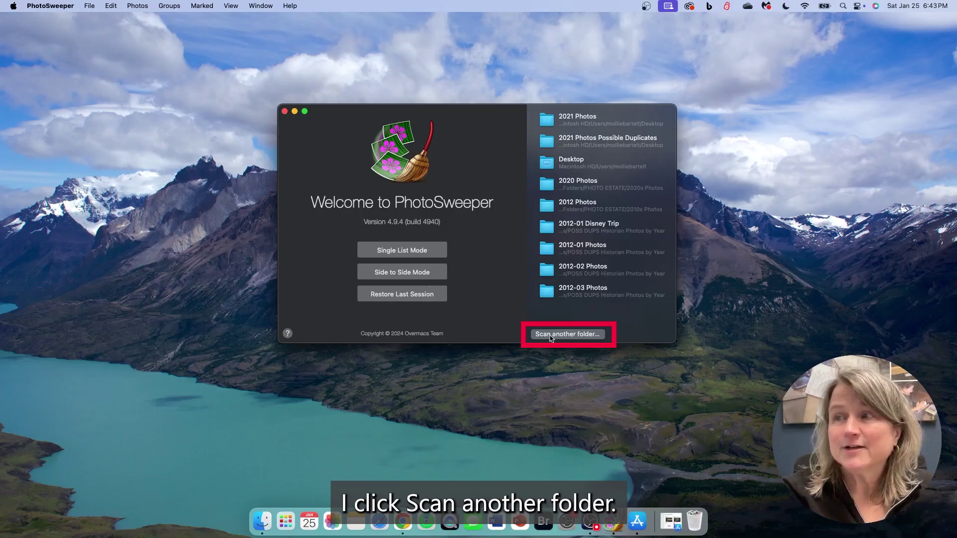
click(551, 339)
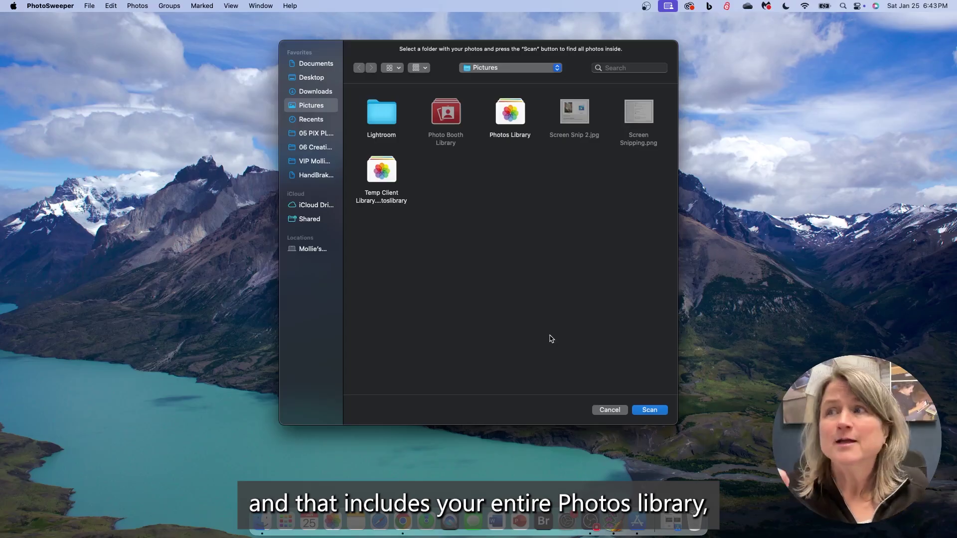
Step: Select the Desktop folders '2021 Photos' and '2021 Photos Possible Duplicates' and scan both
click(516, 112)
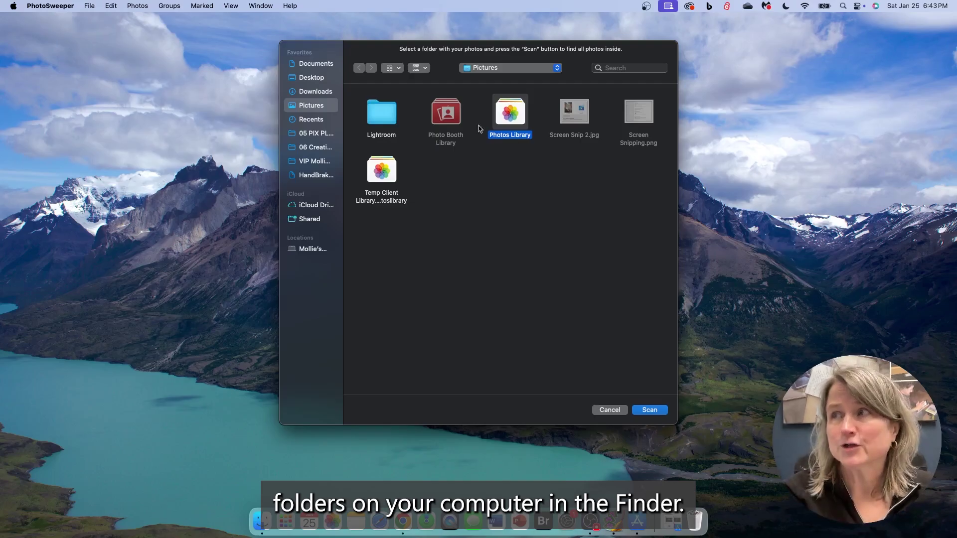
click(317, 78)
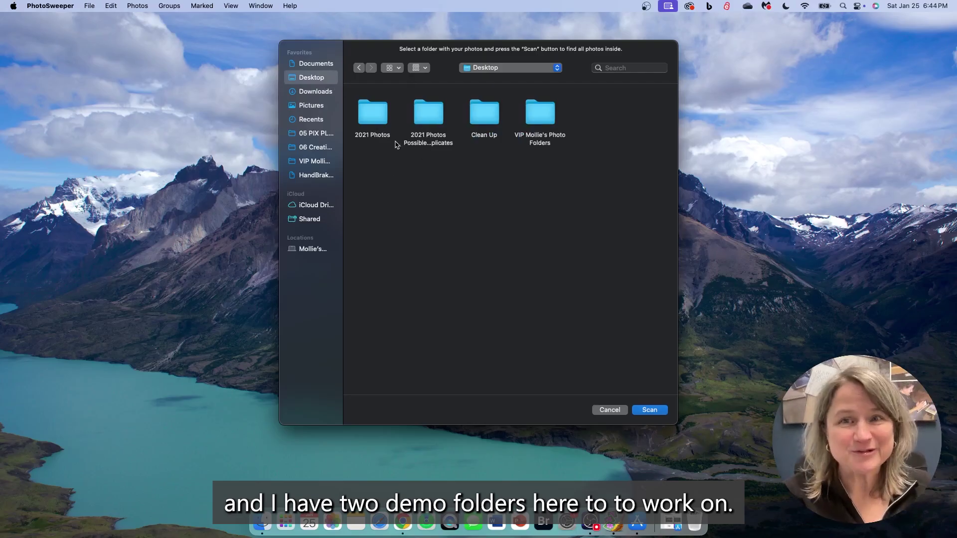
click(373, 117)
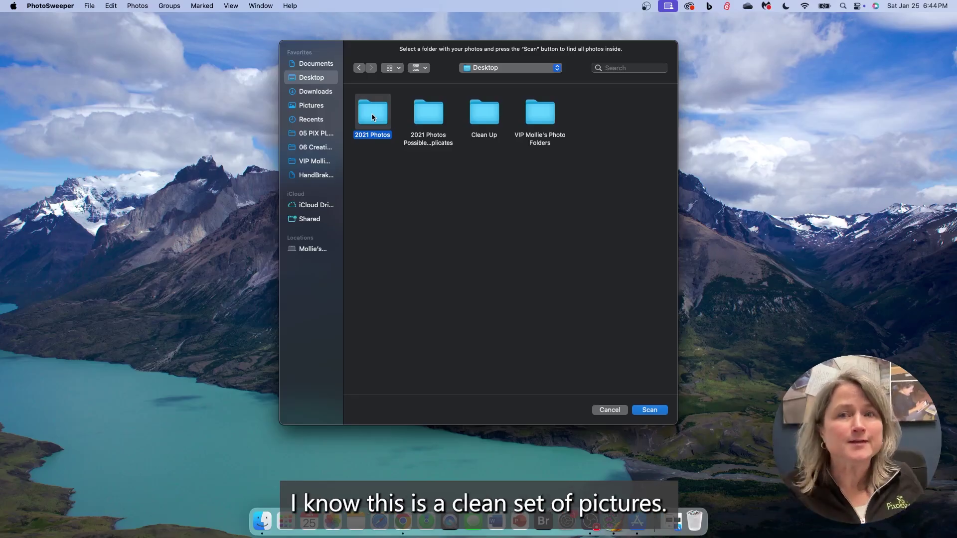
click(424, 117)
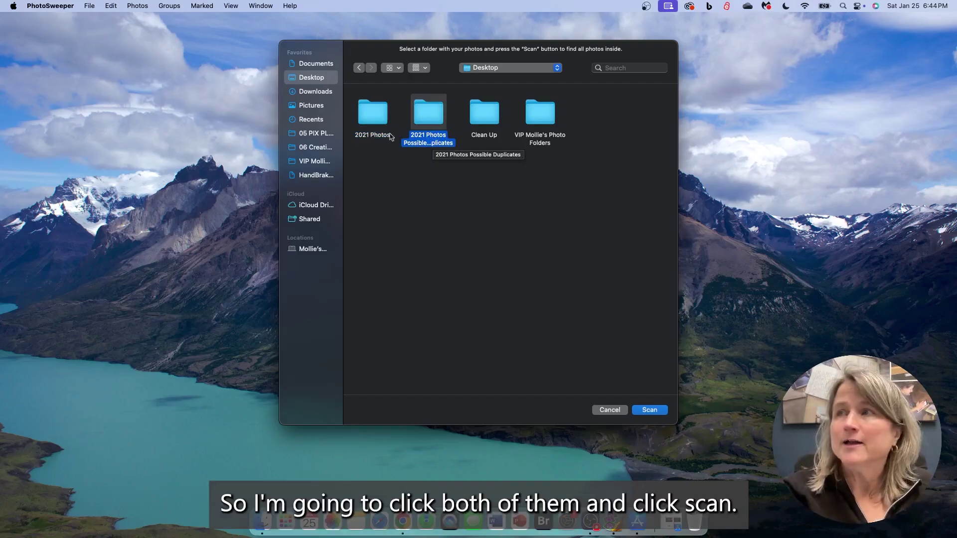
super+click(371, 121)
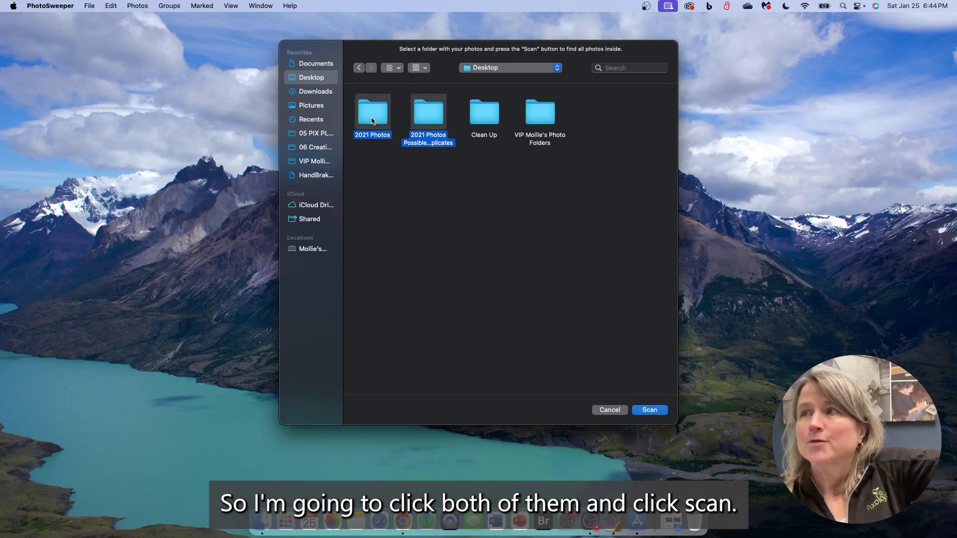
click(652, 411)
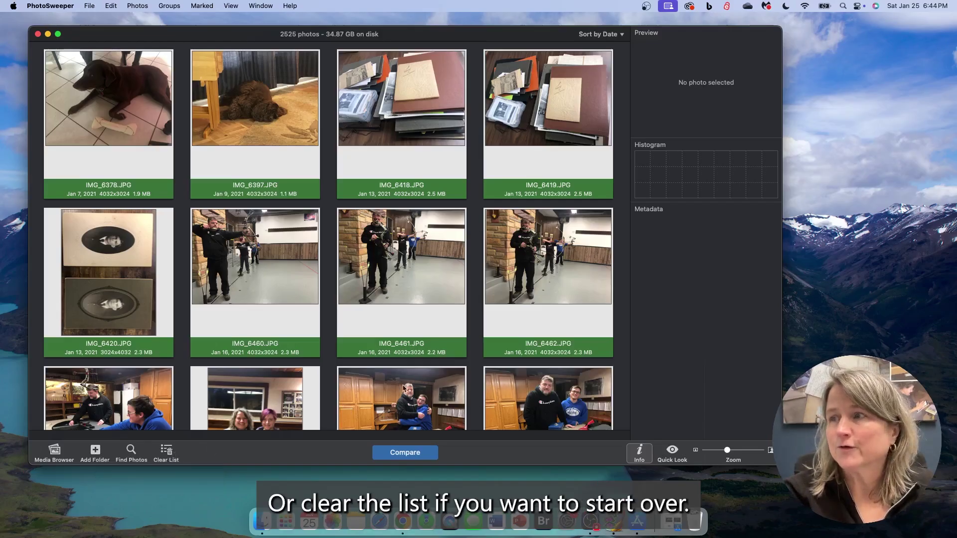
Step: Once all 2525 photos are loaded, bring up the comparison options
click(397, 456)
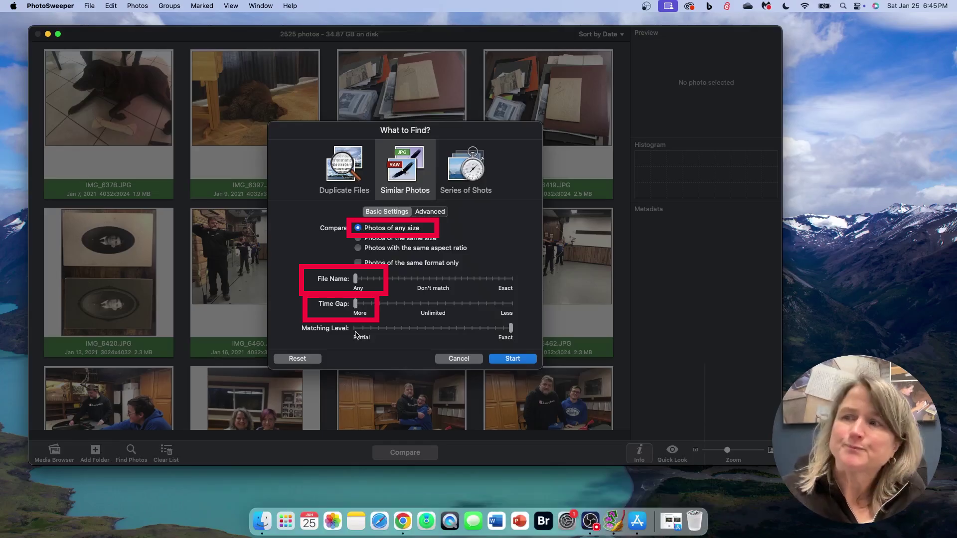
Step: Set the Similar Photos matching level to Exact and start the search
mouse_move(510, 327)
mouse_down()
mouse_move(496, 328)
mouse_move(511, 328)
mouse_up()
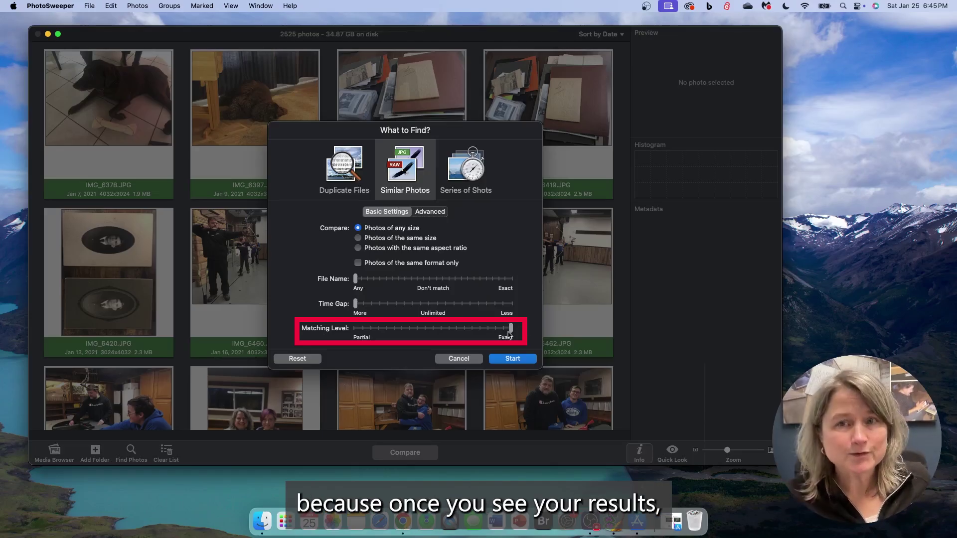
click(511, 359)
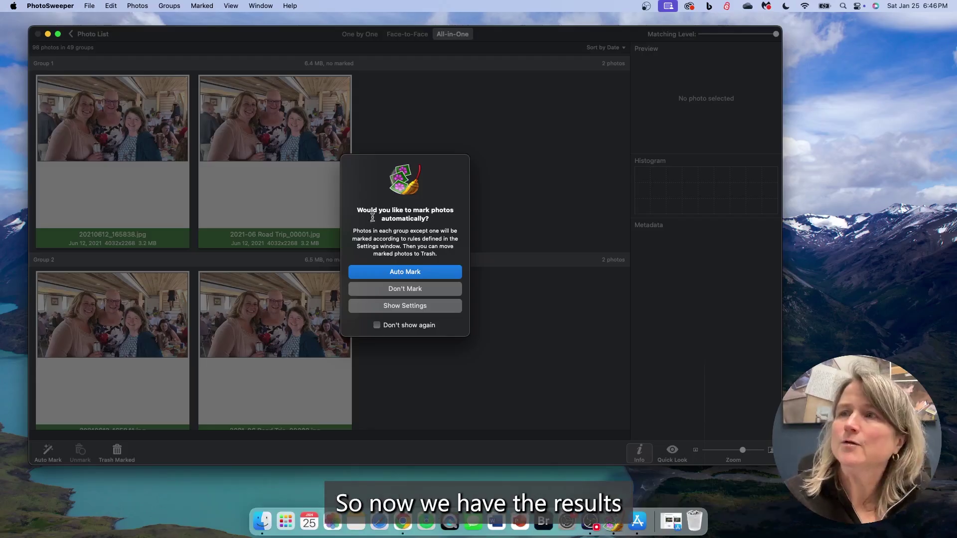
Step: Auto-mark one photo per group, check the Group 1 photos' folder paths, then rerun Auto Mark
click(382, 273)
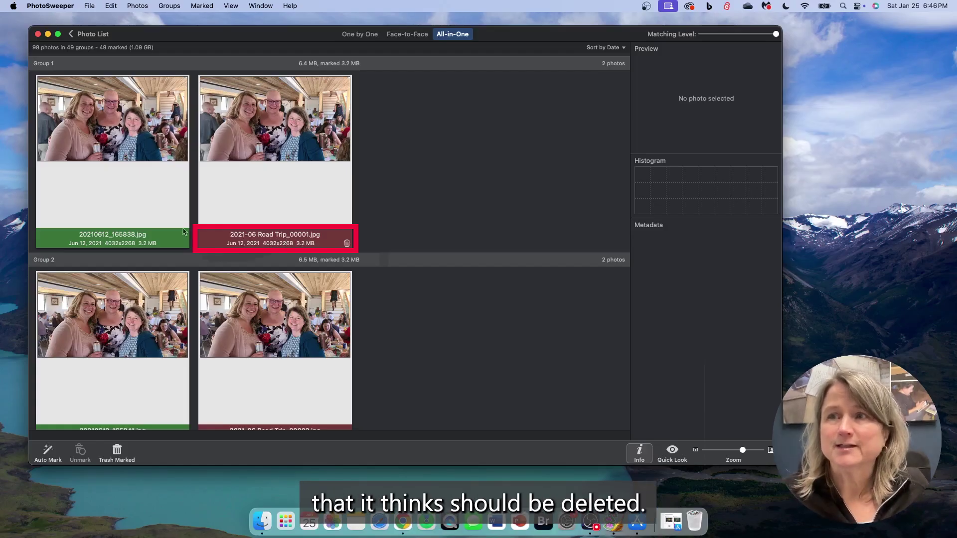
click(115, 202)
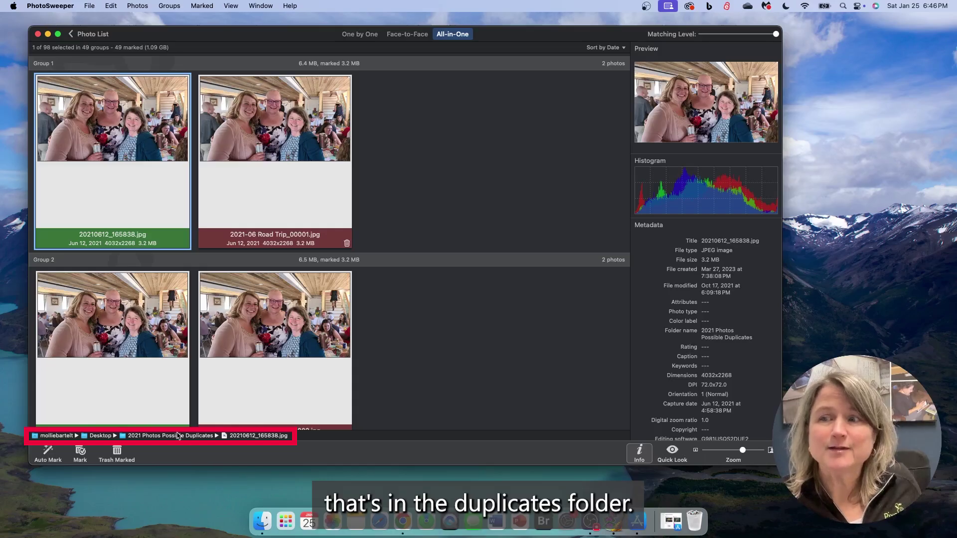
click(286, 205)
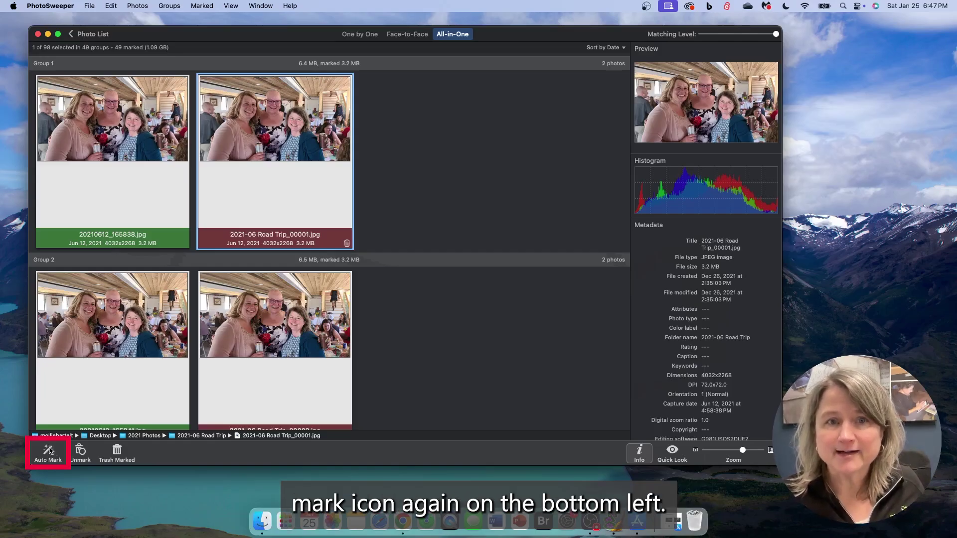
click(48, 451)
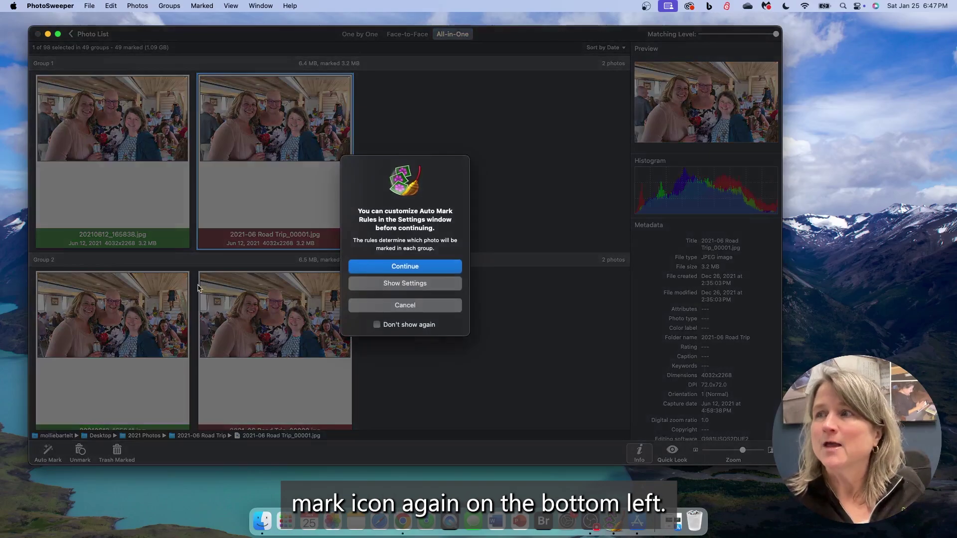
Step: Review the Auto Mark rules in Settings and try changing the File Name rule's priority
click(398, 284)
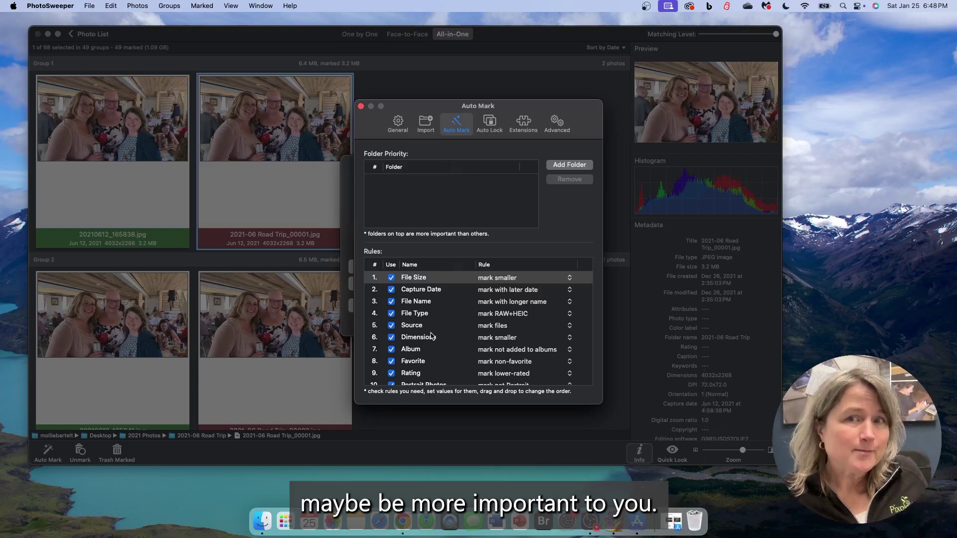
click(414, 277)
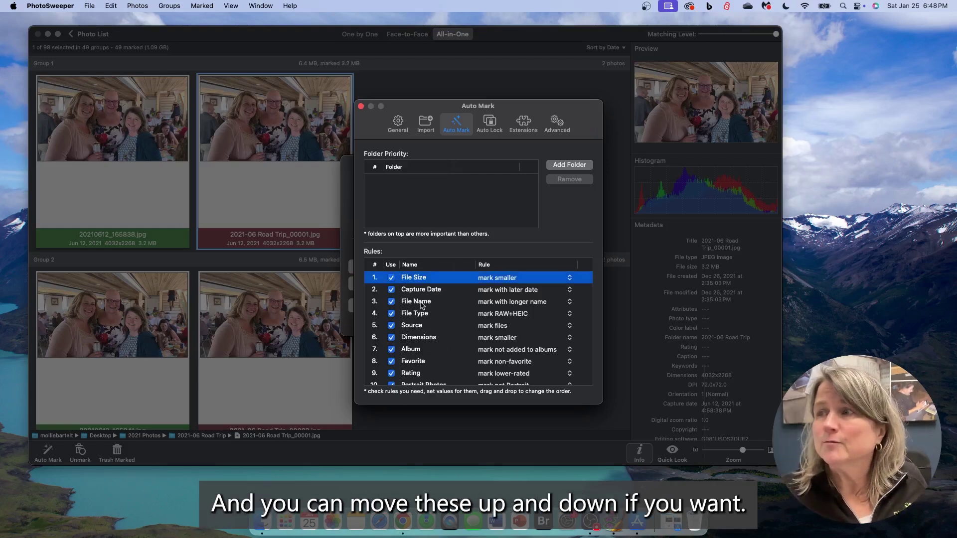
mouse_move(423, 304)
mouse_down()
mouse_move(419, 280)
mouse_move(421, 306)
mouse_up()
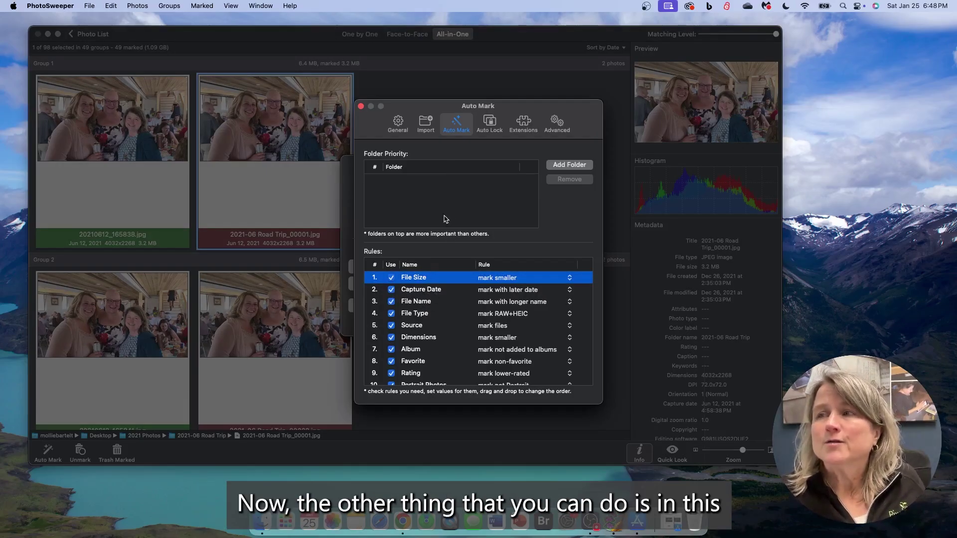
click(487, 127)
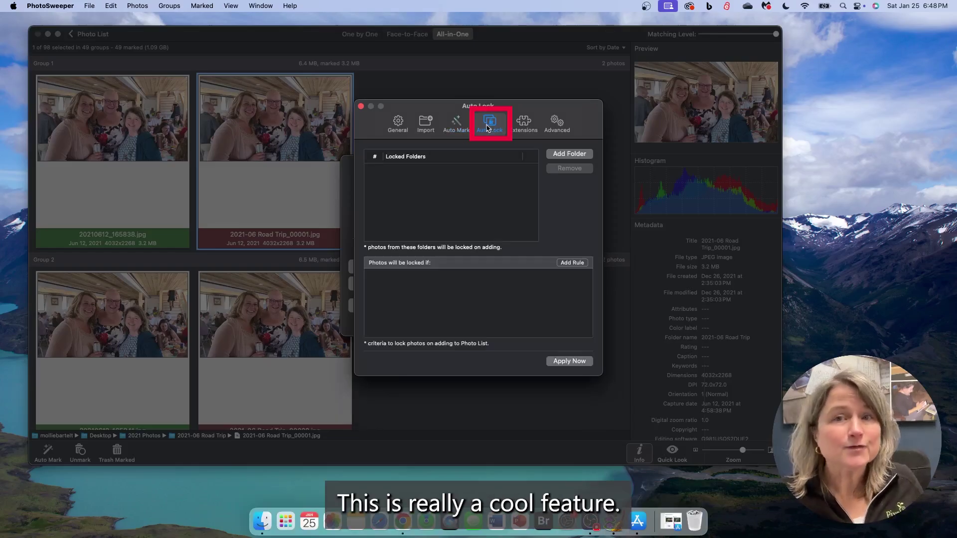
Step: Add '2021 Photos' to the Auto Lock locked folders, apply the lock, and close Settings
click(560, 156)
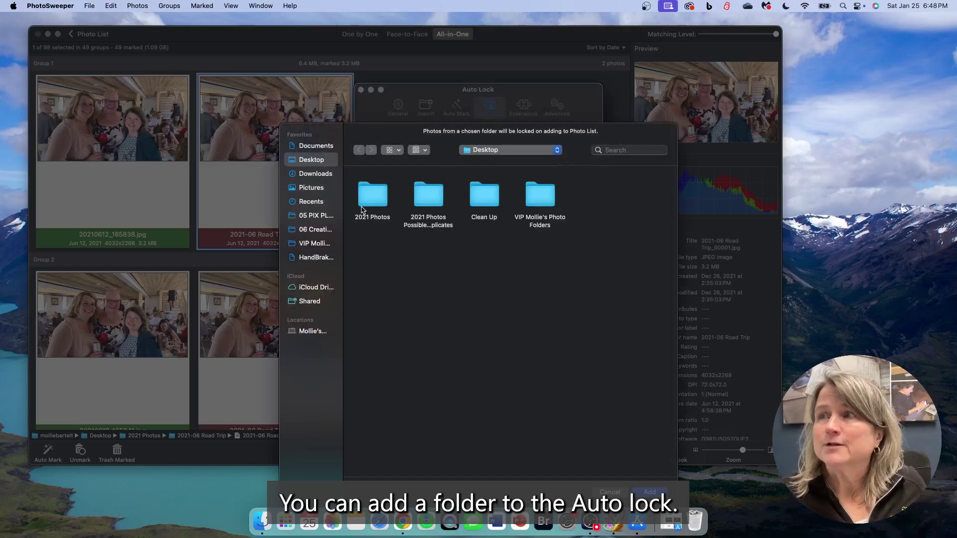
click(367, 192)
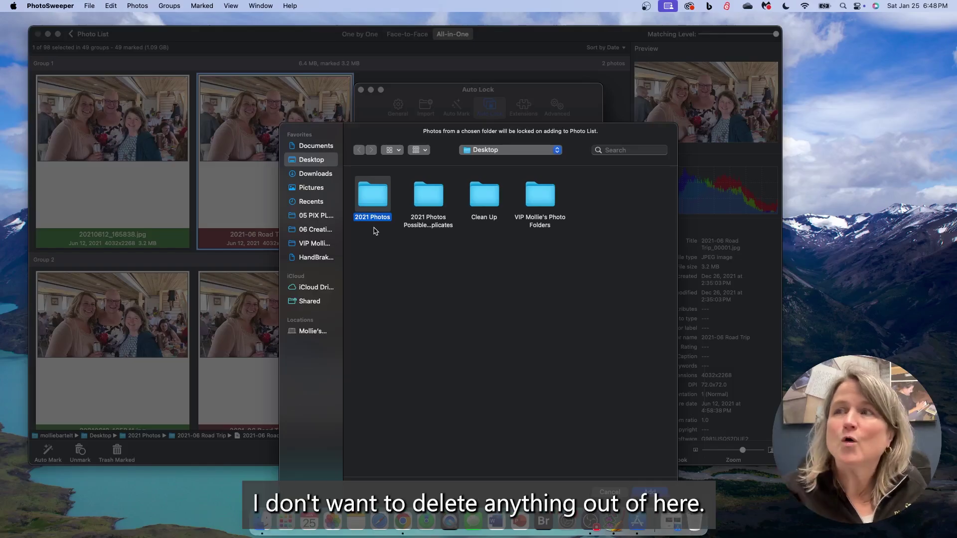
click(650, 492)
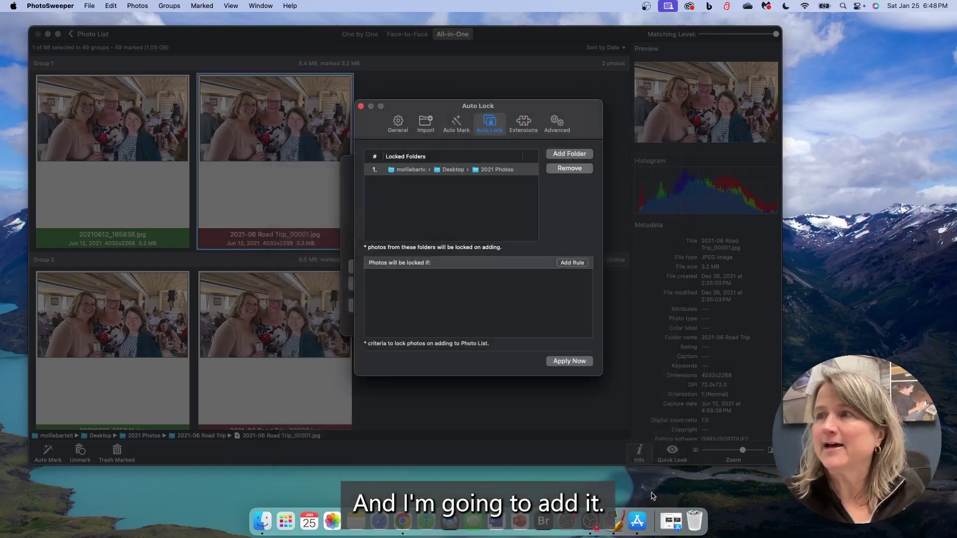
click(564, 362)
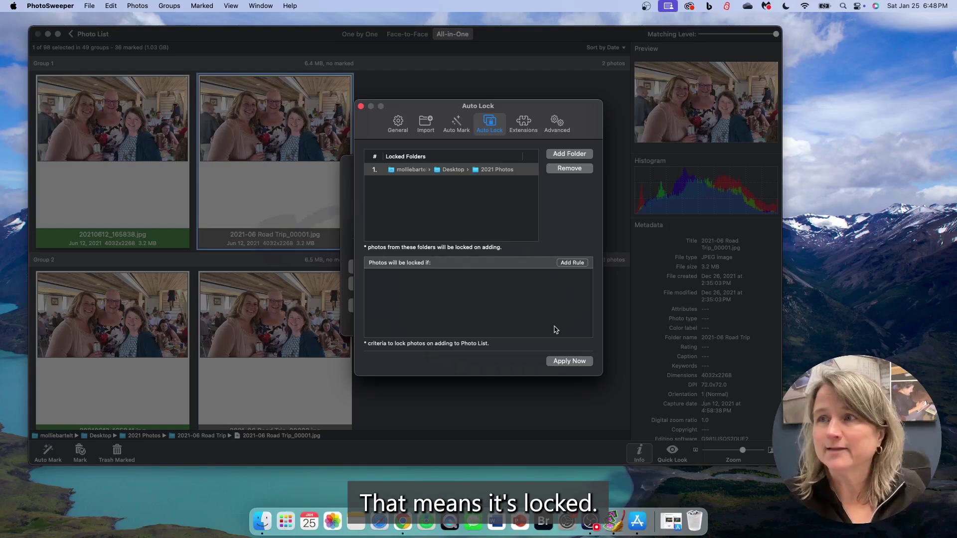
click(573, 363)
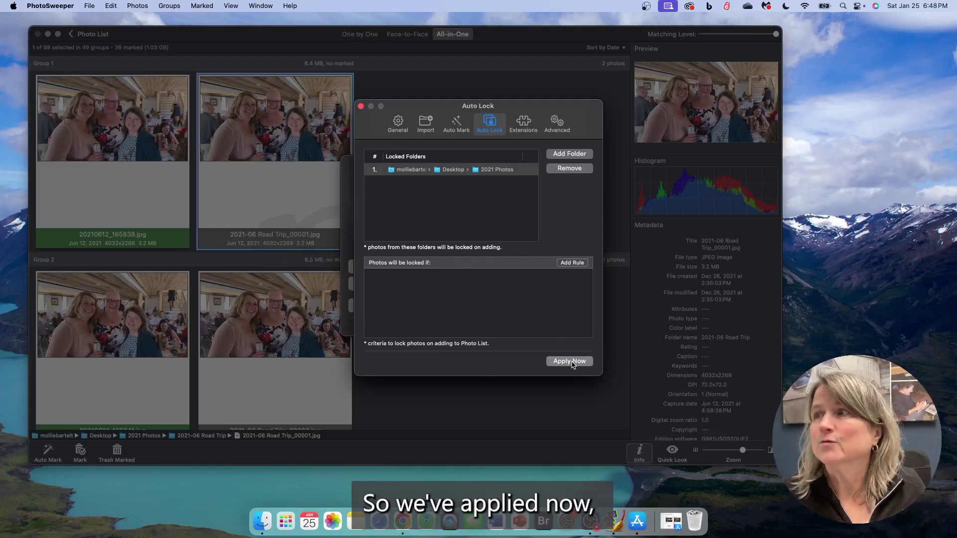
click(361, 107)
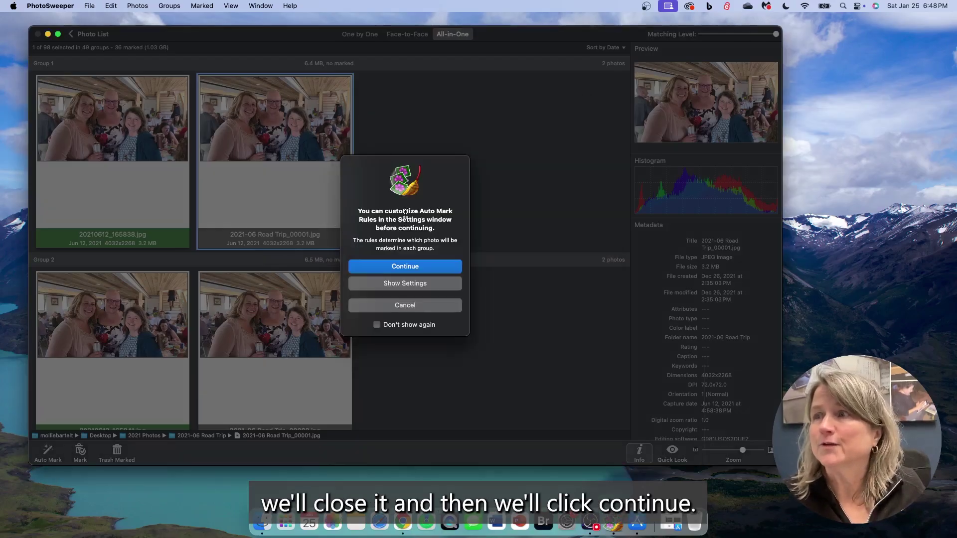
Step: Continue auto-marking and confirm the 49 marked photos (1.09 GB) come from Possible Duplicates
click(412, 269)
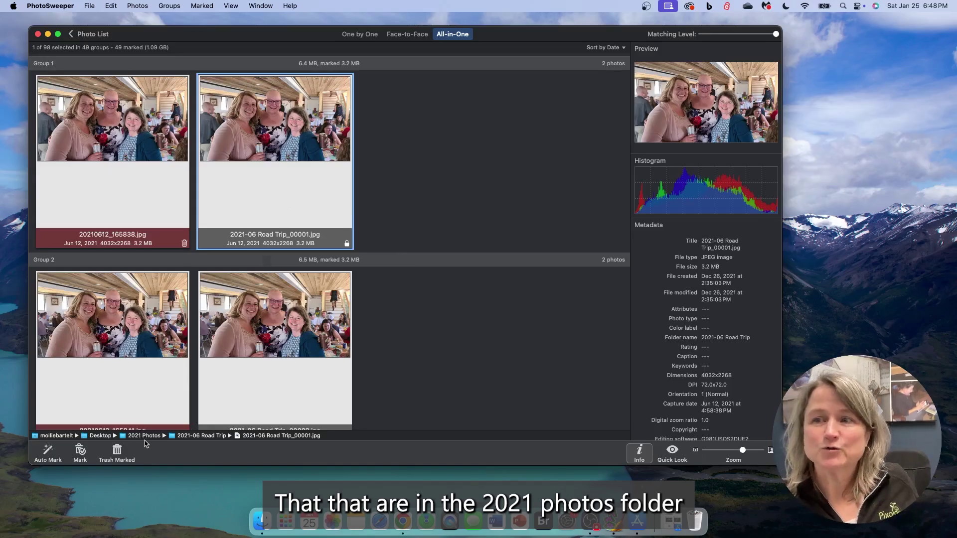
click(135, 165)
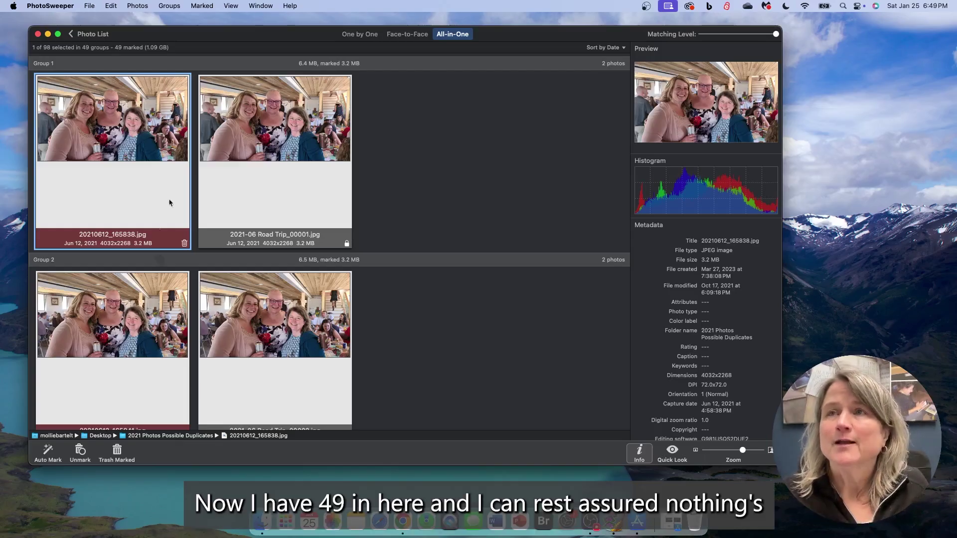
scroll(419, 354, down, 20)
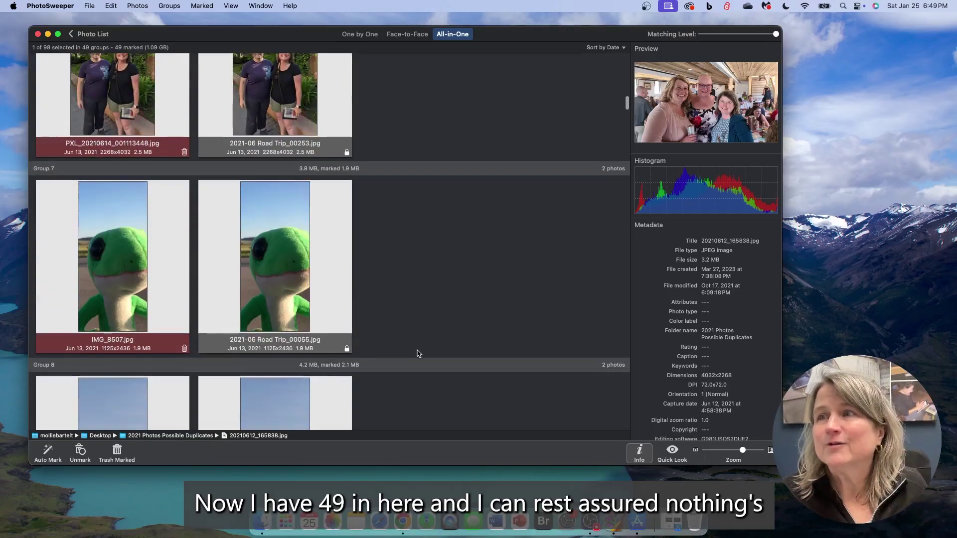
scroll(418, 354, down, 20)
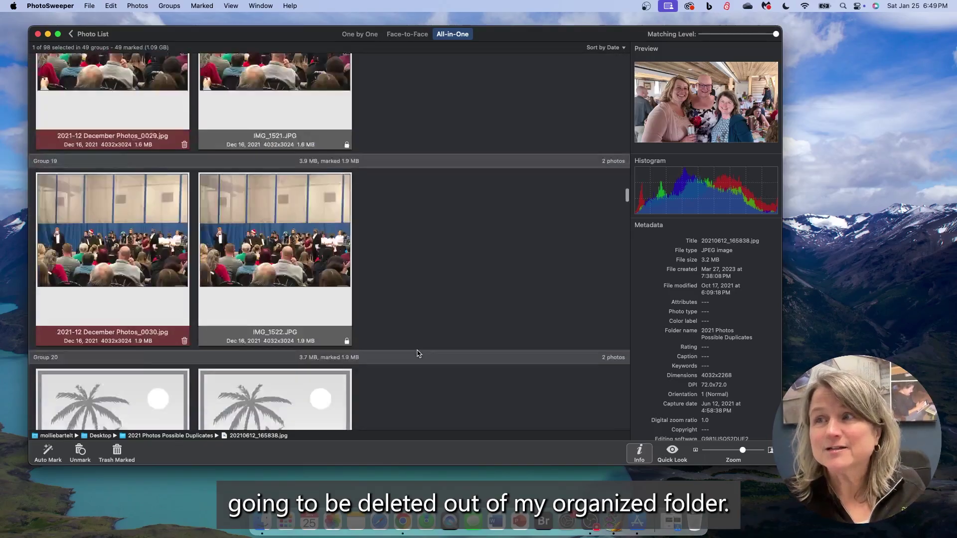
Step: Trash the 49 marked photos (1.09 GB) and dismiss the removal summary
scroll(419, 354, down, 20)
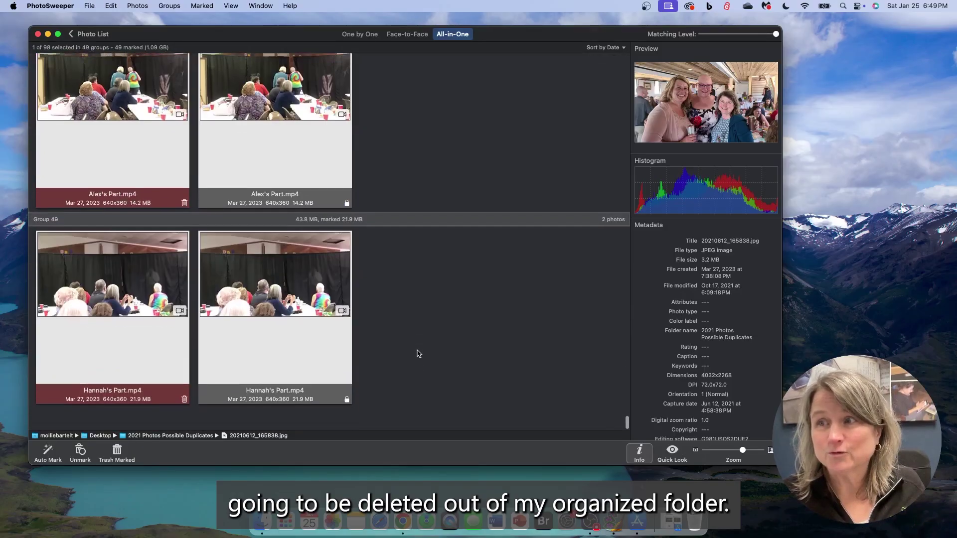
click(117, 450)
click(430, 290)
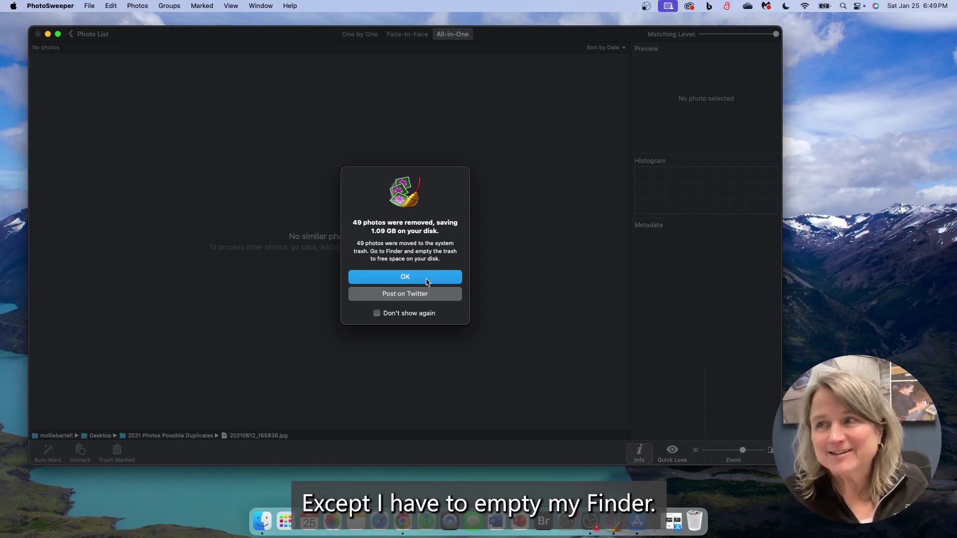
click(427, 278)
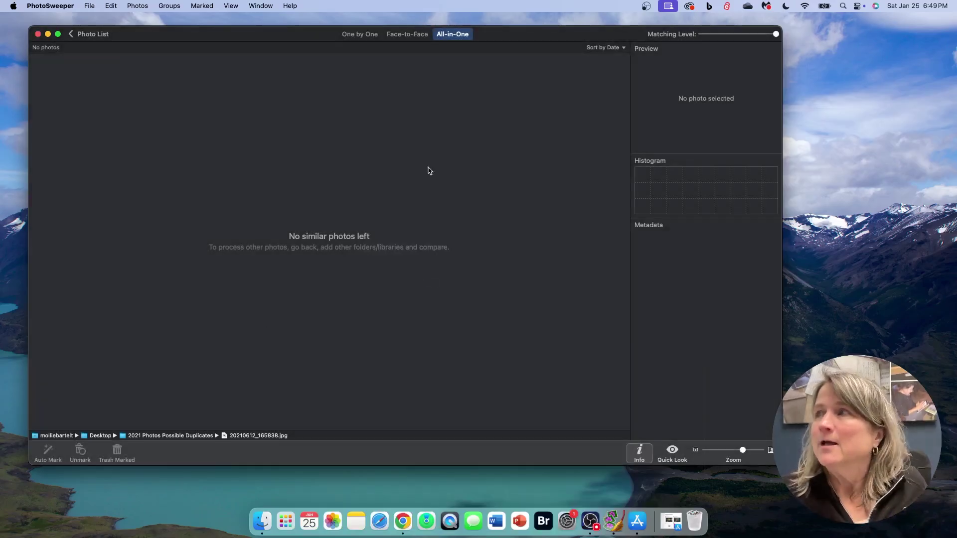
Step: Lower the matching level, auto-mark the 254 groups, and re-mark with the Road Trip_00009 original locked
drag(776, 34, 746, 35)
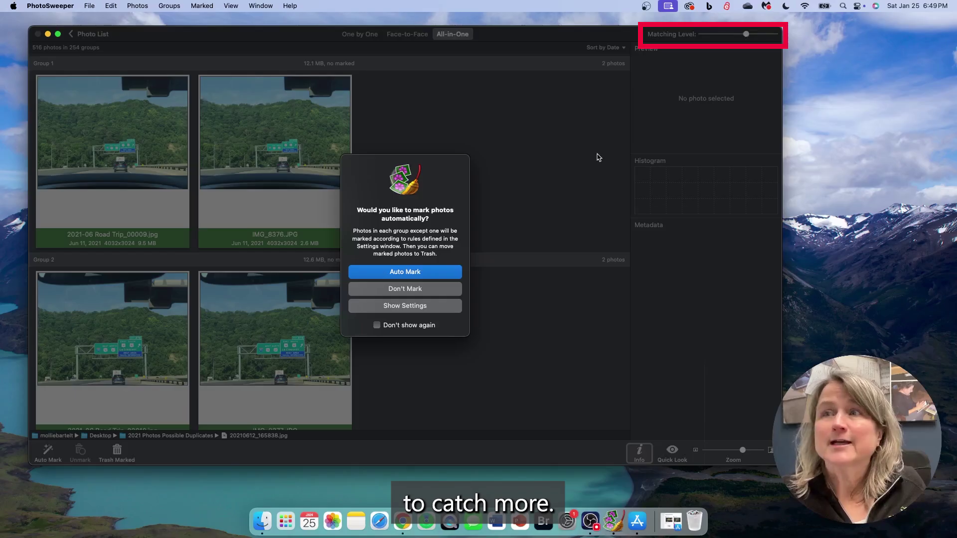
click(407, 273)
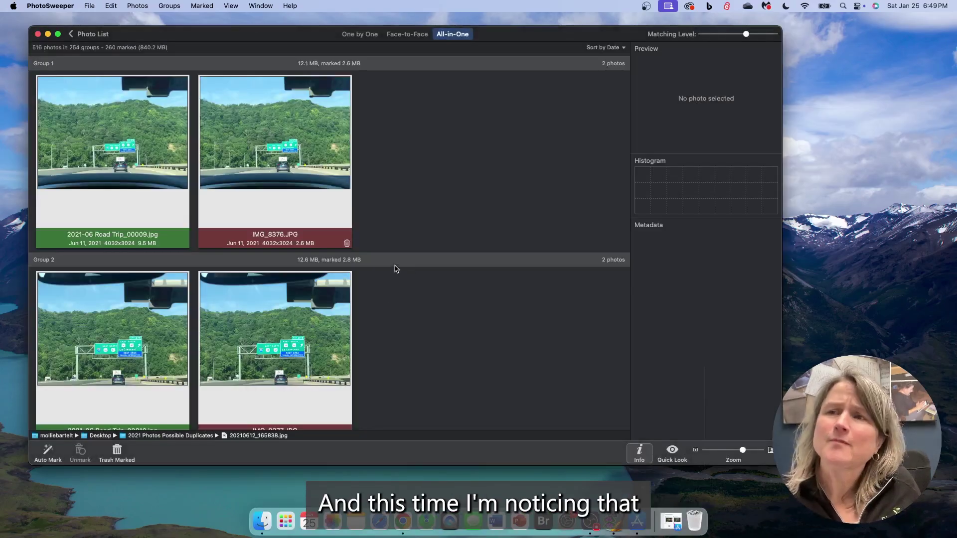
click(250, 208)
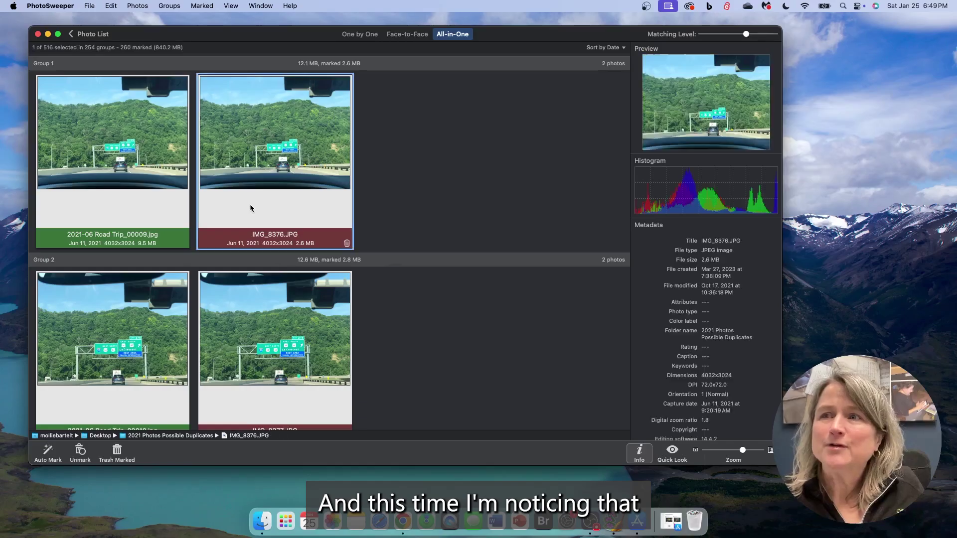
click(166, 225)
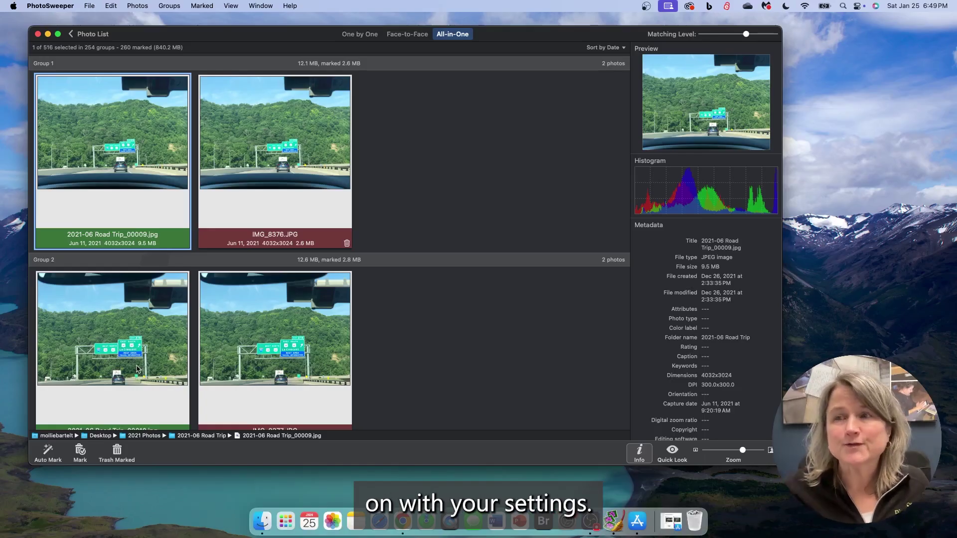
click(48, 453)
click(404, 268)
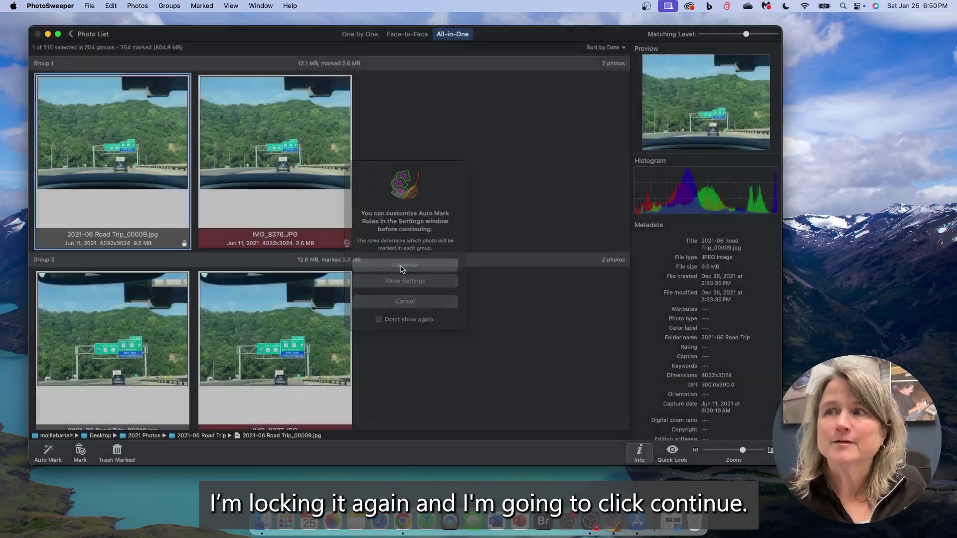
scroll(324, 273, down, 5)
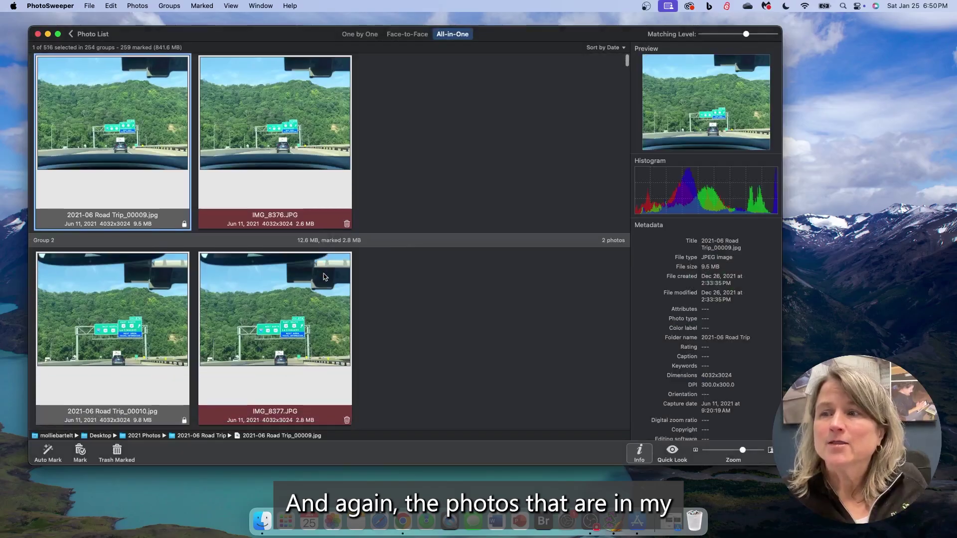
click(301, 302)
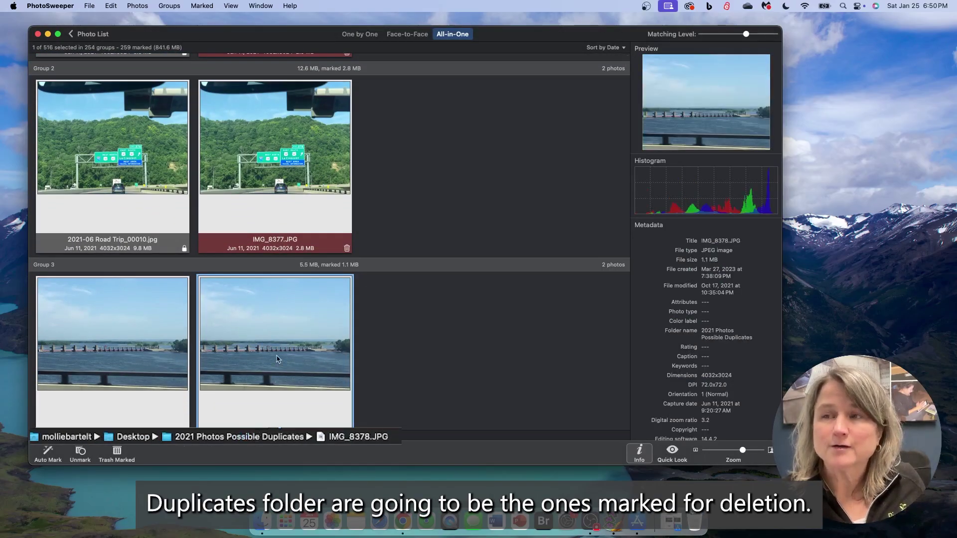
scroll(277, 359, down, 6)
scroll(278, 359, down, 3)
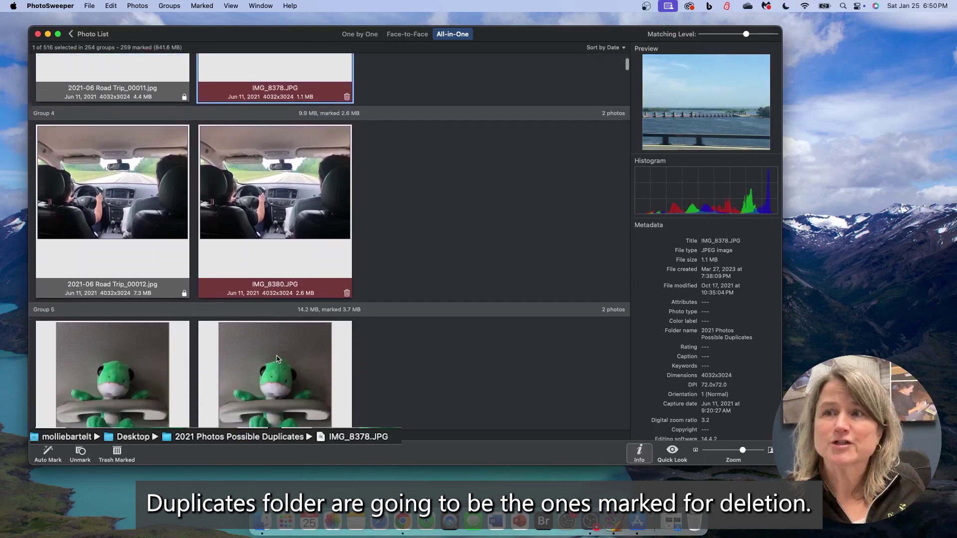
scroll(270, 319, up, 20)
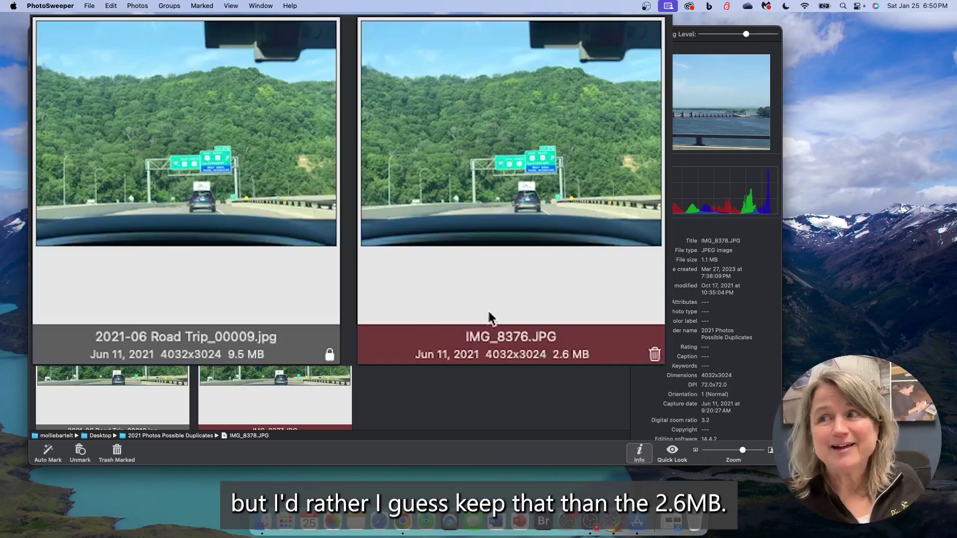
click(572, 362)
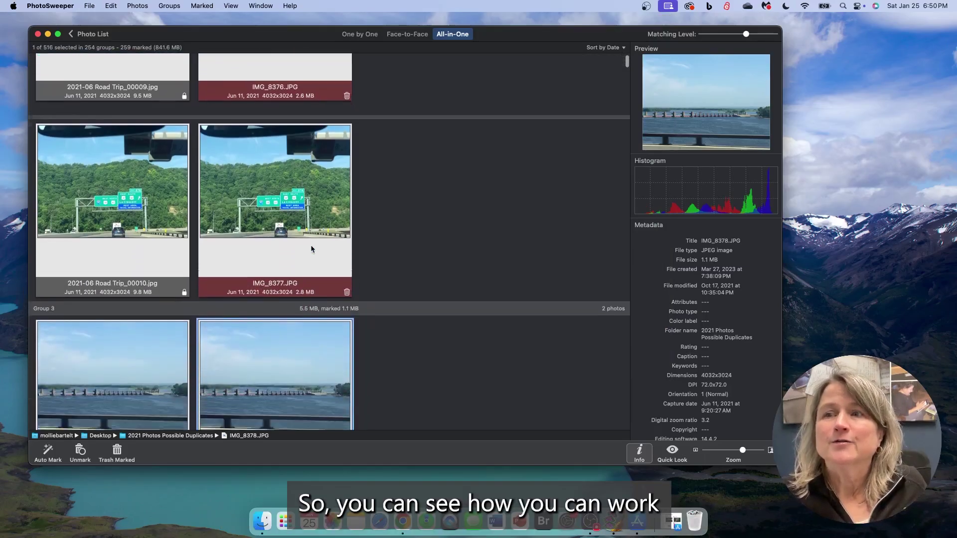
scroll(311, 249, down, 20)
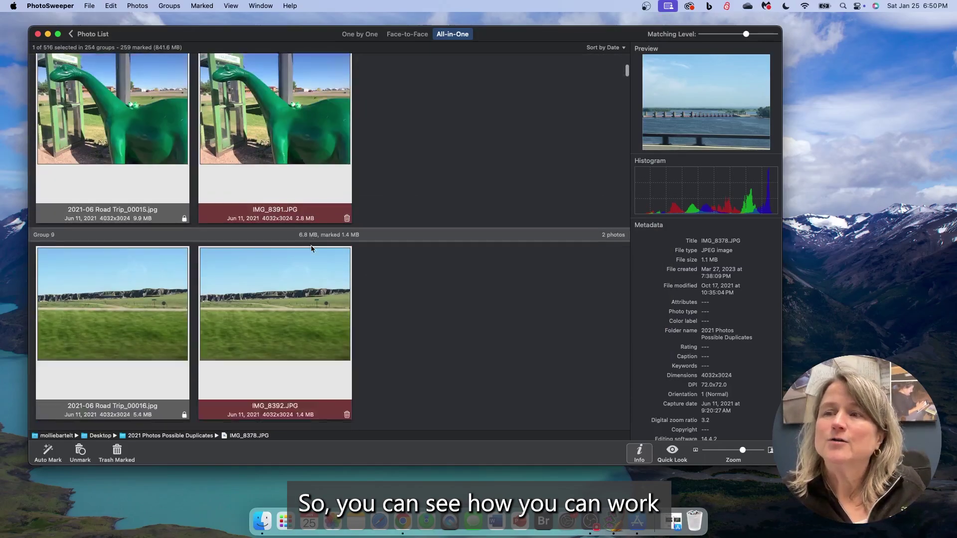
scroll(311, 249, down, 12)
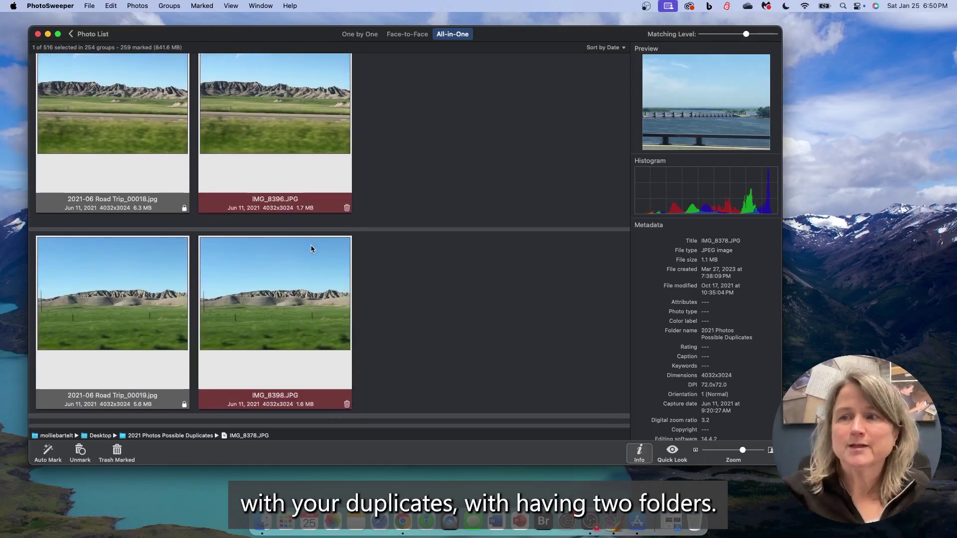
scroll(311, 249, down, 10)
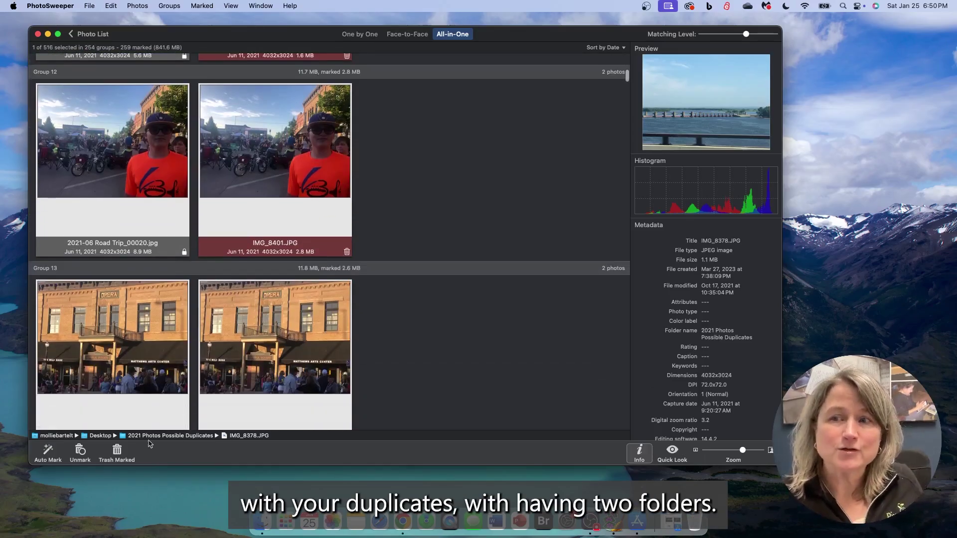
scroll(250, 353, down, 10)
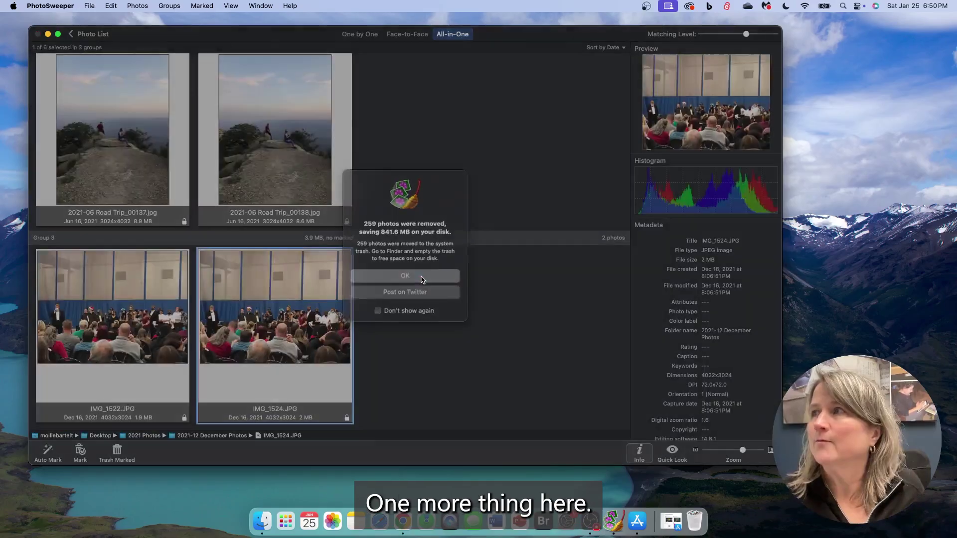
click(422, 278)
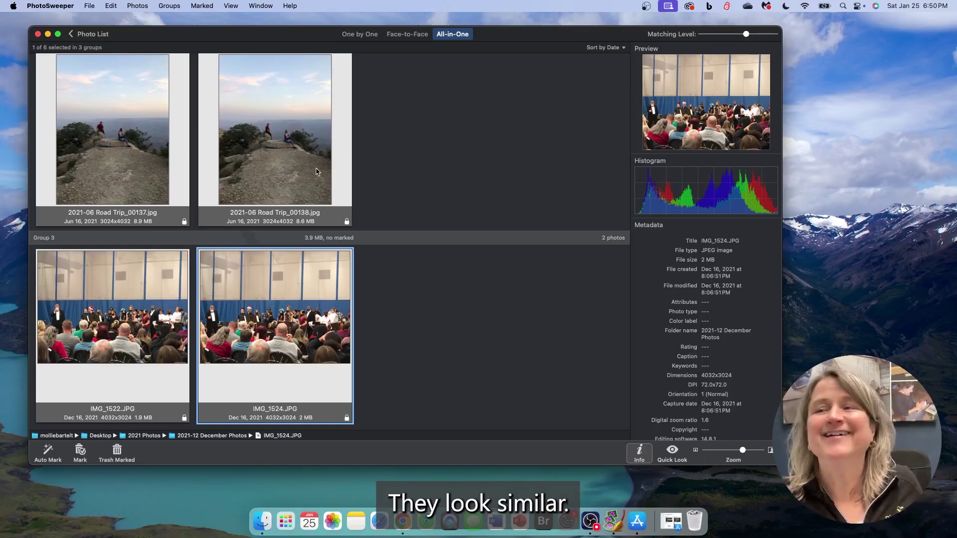
Step: Lower the Matching Level slider slightly so the photos regroup into 6 photos in 3 groups
scroll(316, 169, up, 5)
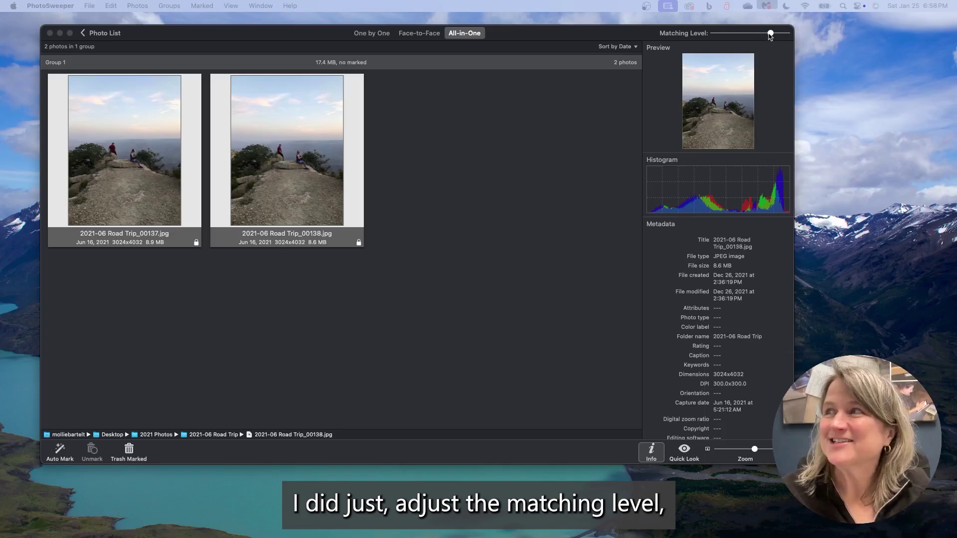
drag(771, 34, 762, 34)
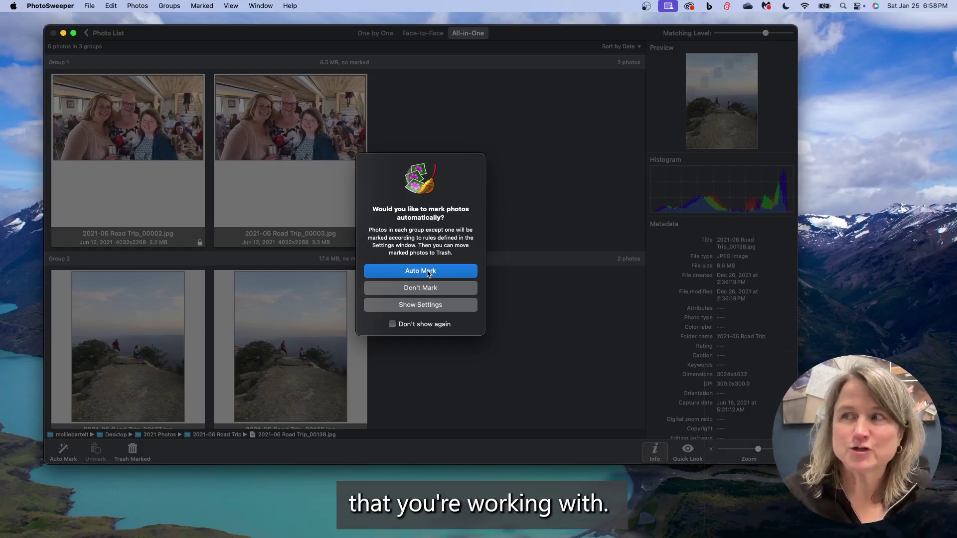
Step: Loosen the Matching Level further and auto-mark the resulting 84 photos in 39 groups
click(428, 305)
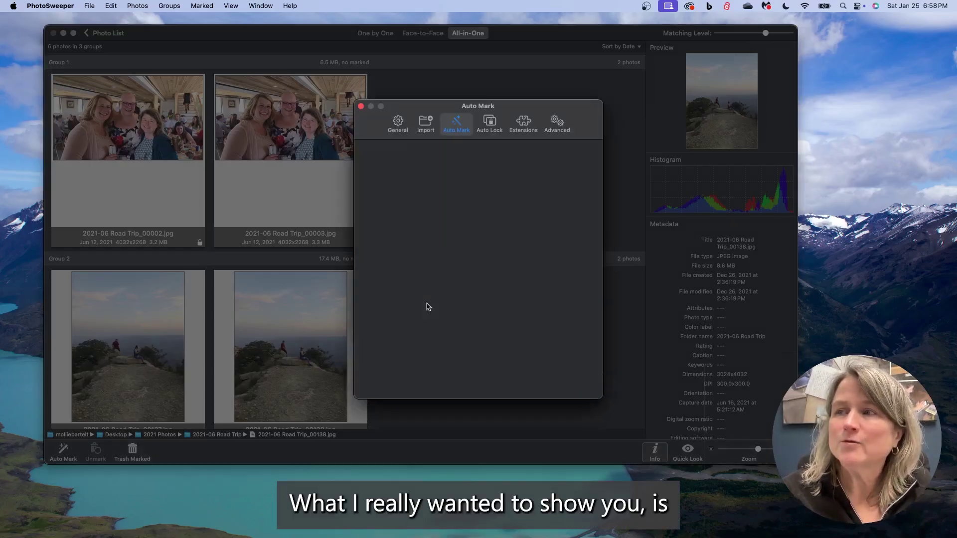
click(360, 106)
drag(765, 33, 747, 37)
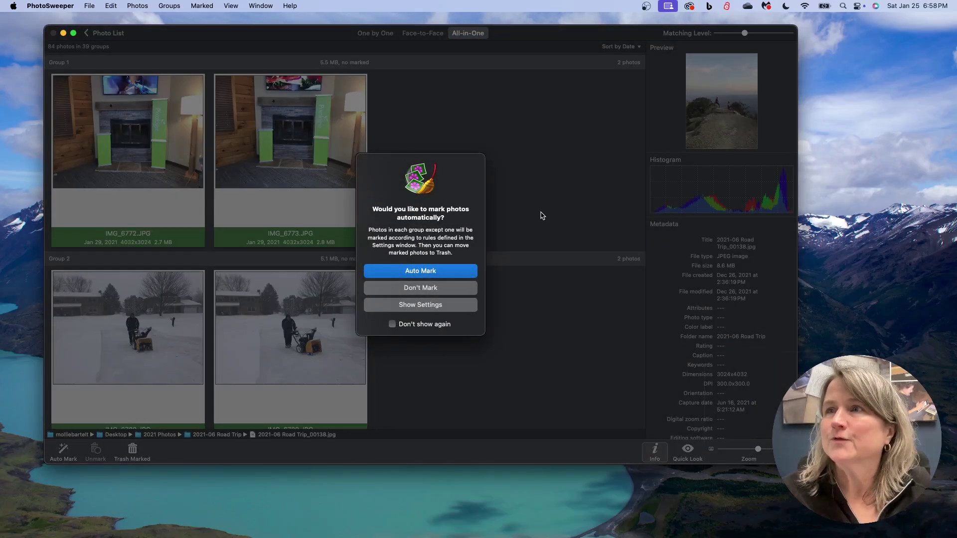
click(420, 270)
Step: Unmark IMG_7280.JPG so it is kept, leaving 40 photos (99.7 MB) marked
scroll(383, 282, down, 5)
scroll(384, 282, down, 4)
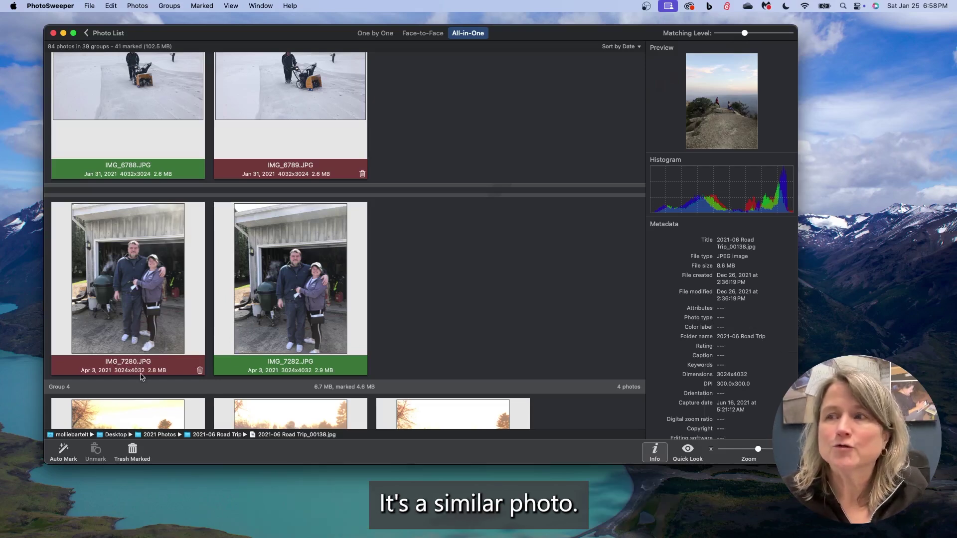
click(140, 287)
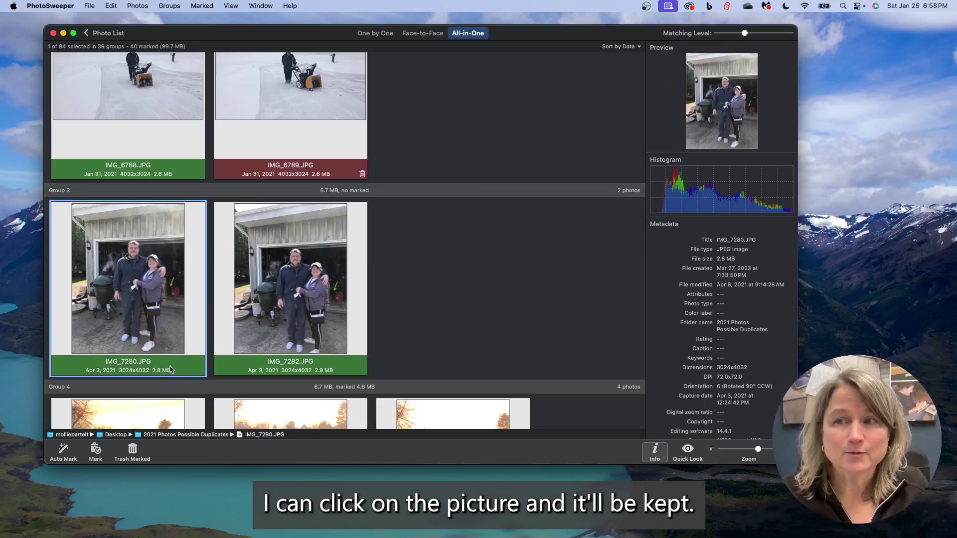
Step: Toggle IMG_7282.JPG's mark repeatedly, ending unmarked so both Group 3 garage photos are kept
click(286, 317)
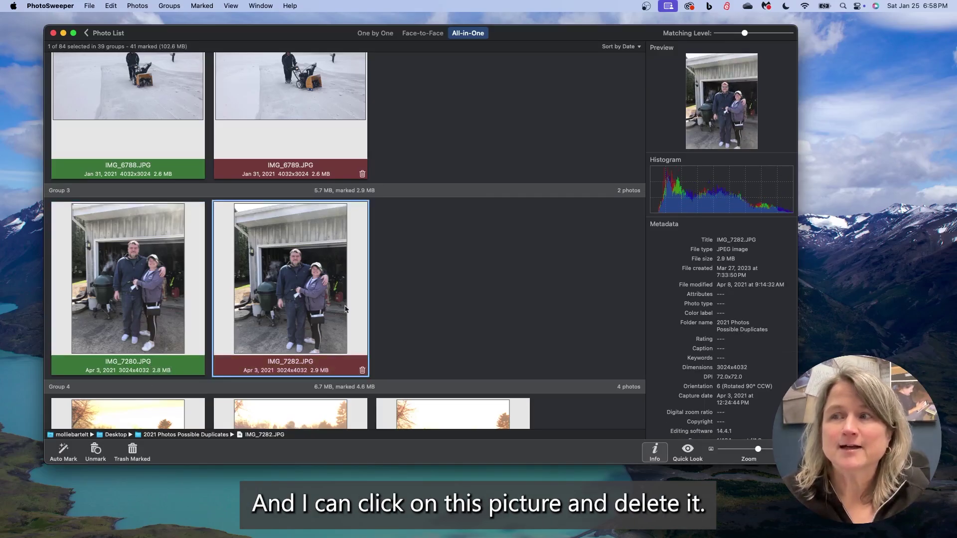
click(308, 320)
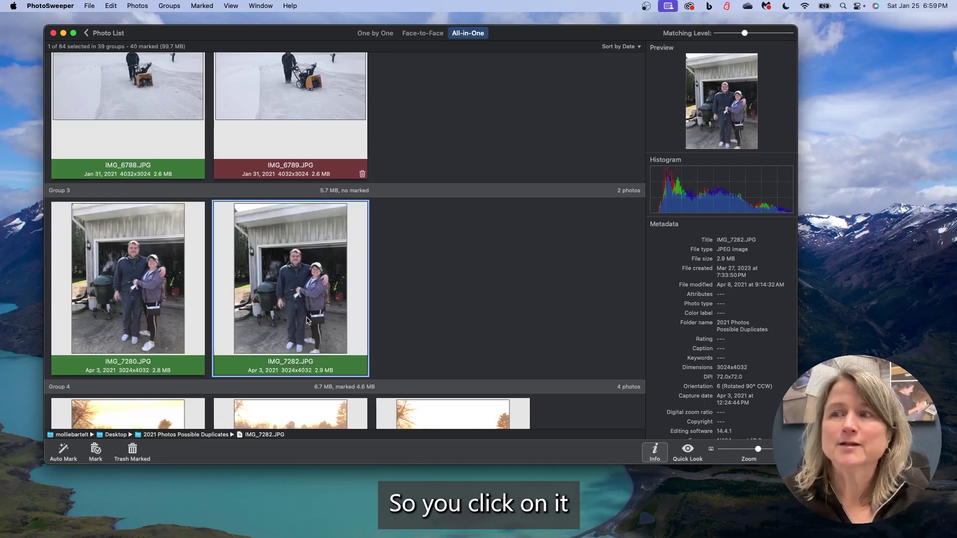
click(307, 321)
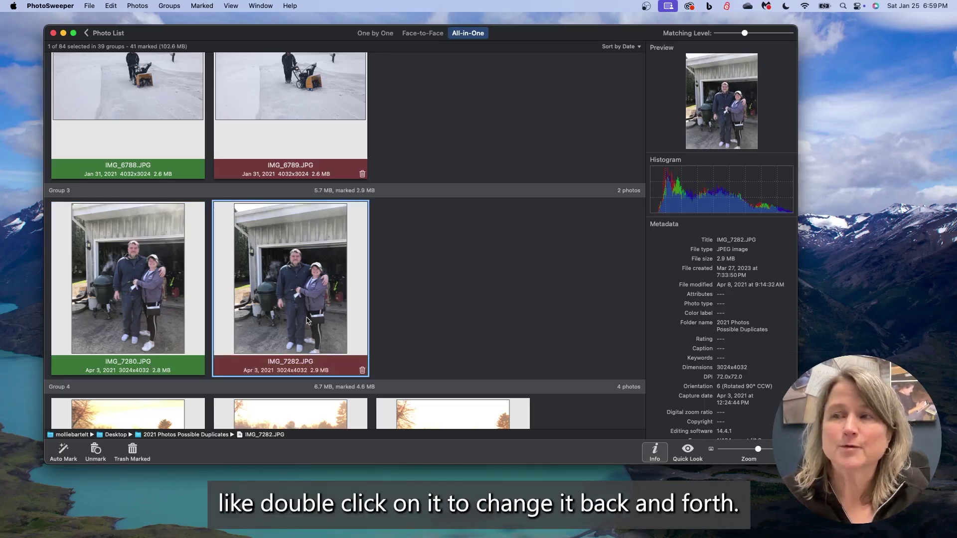
click(308, 321)
click(308, 321)
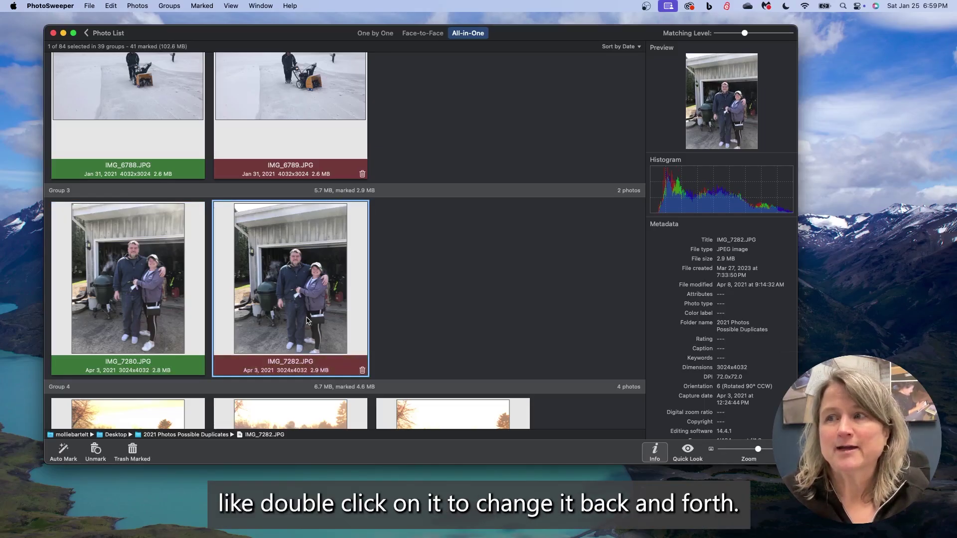
click(307, 320)
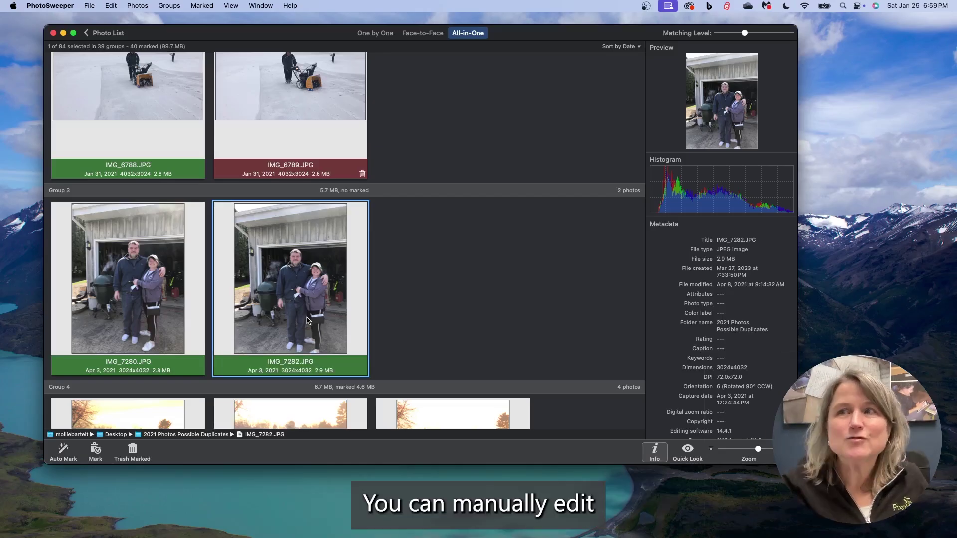